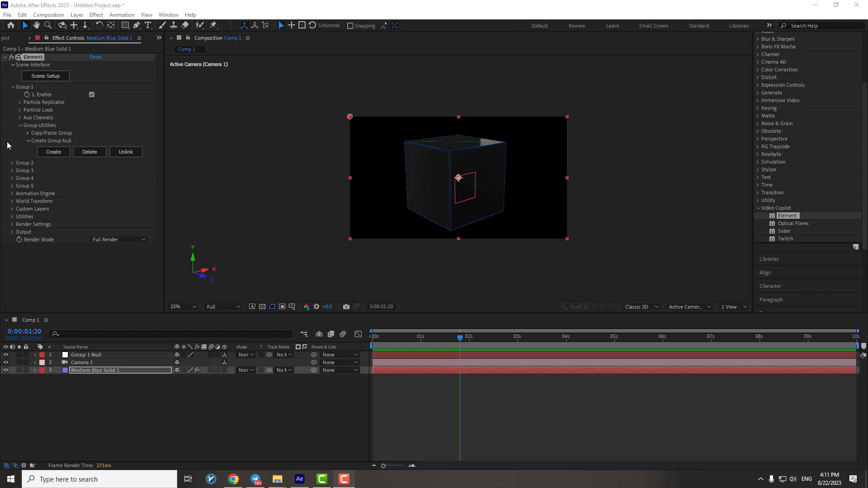
Open the Element scene setup and apply the Metal_Diffused physical material to the box model
click(57, 78)
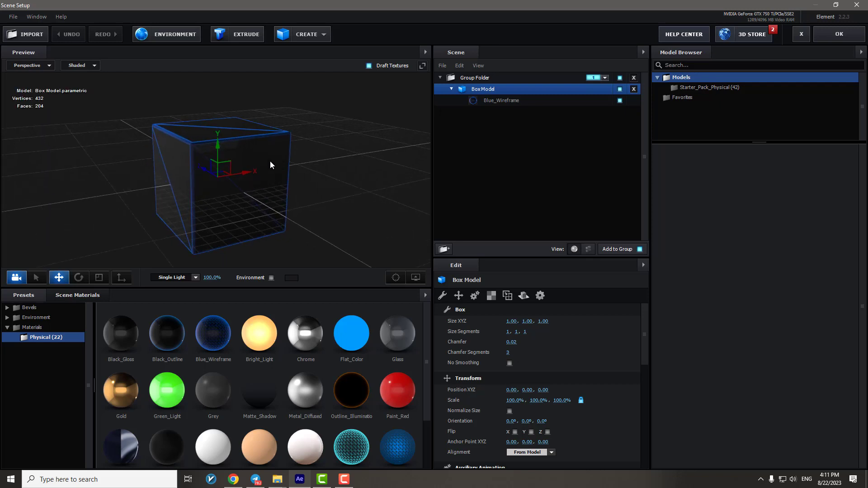
middle_drag(235, 173, 269, 158)
mouse_move(247, 163)
mouse_down()
mouse_move(264, 167)
mouse_move(244, 164)
mouse_up()
key(ctrl+z)
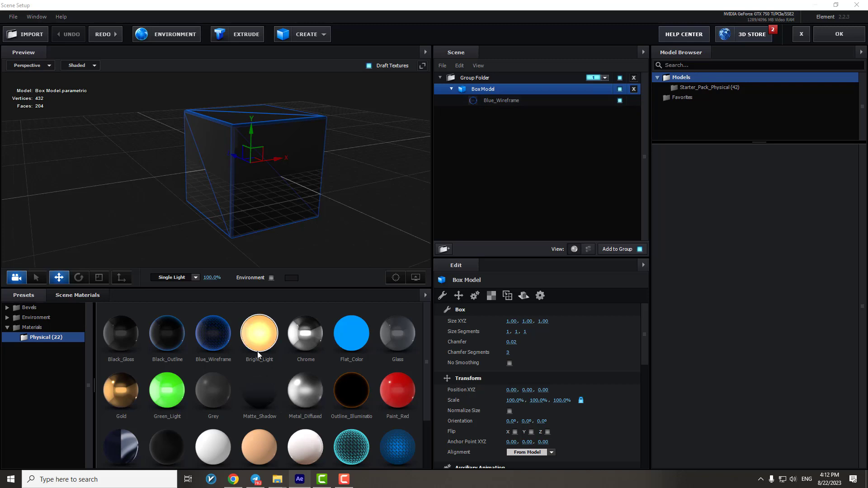
scroll(257, 352, down, 2)
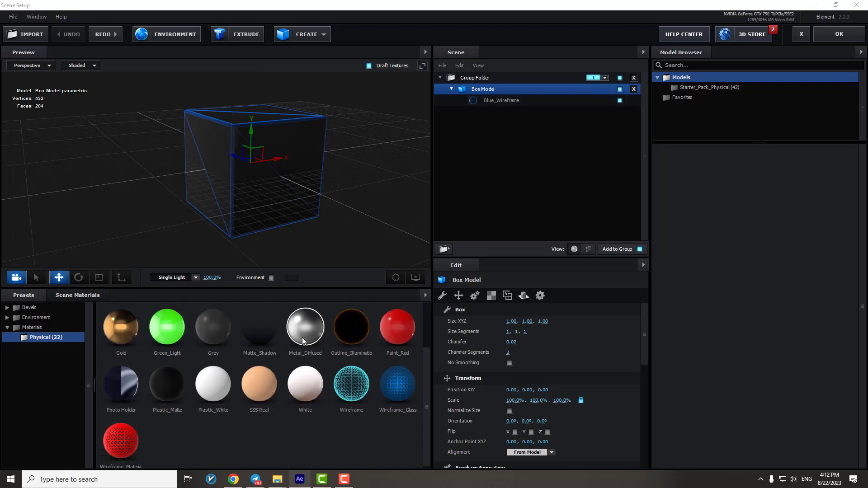
drag(302, 338, 241, 165)
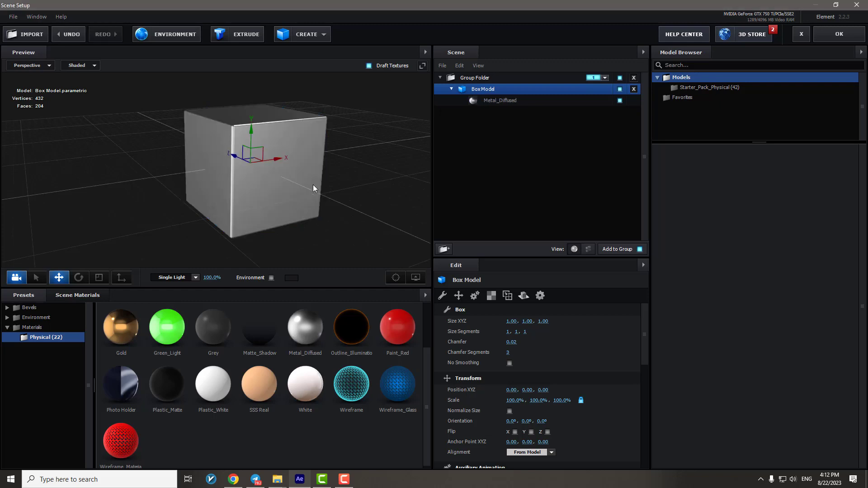
Replace the box model's material with the Chrome preset and inspect its reflections from several angles
scroll(160, 331, up, 2)
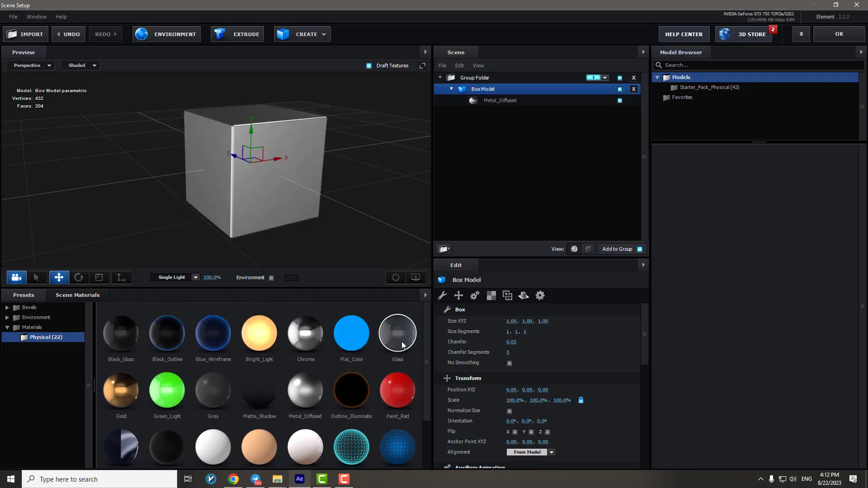
drag(308, 335, 286, 207)
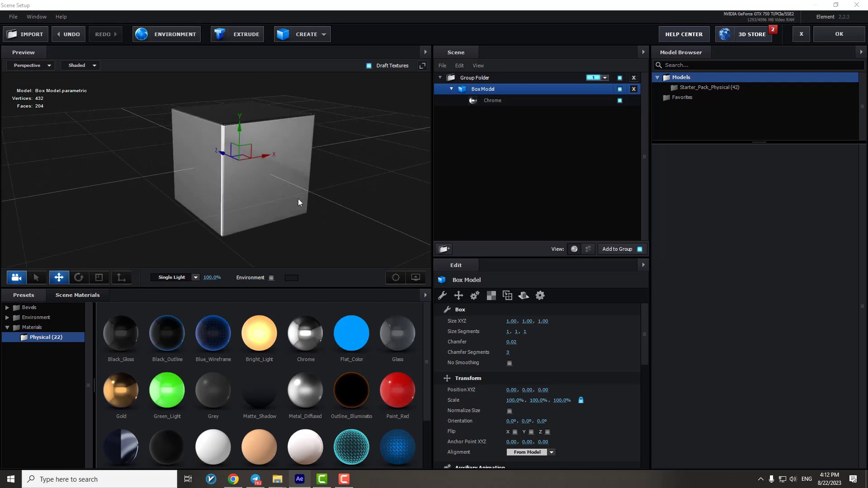
drag(301, 200, 265, 212)
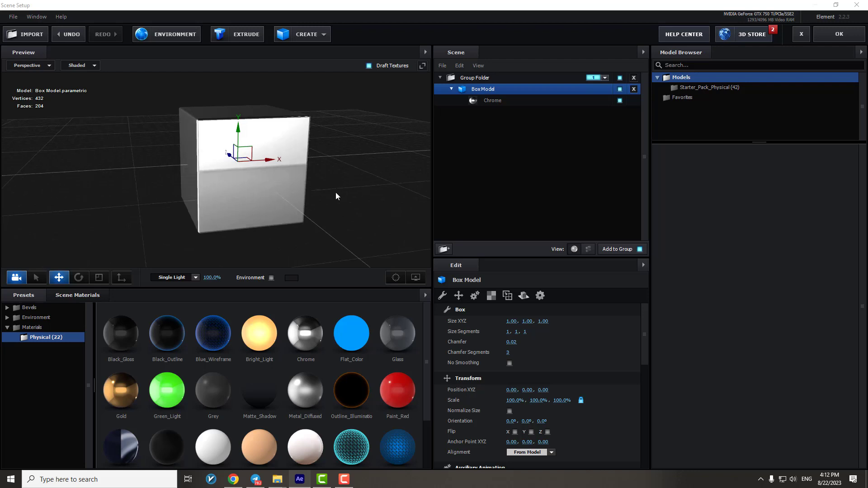
drag(335, 195, 290, 191)
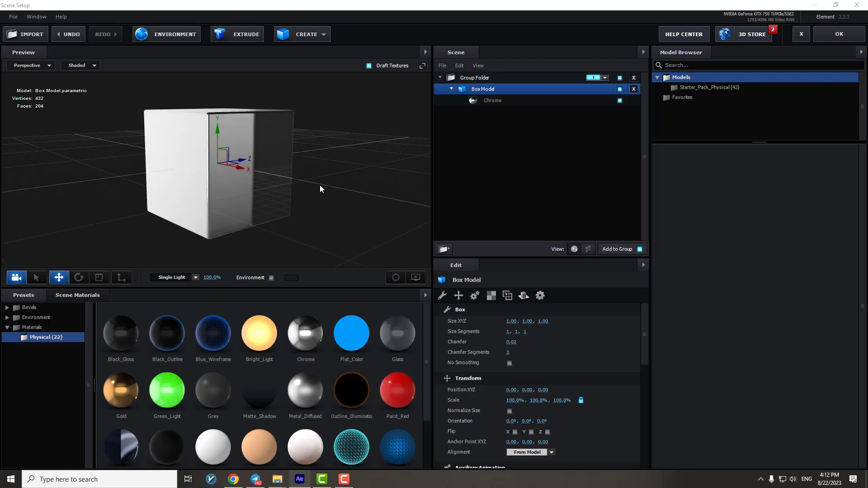
Try the Basic_2K_12 environment preset on the chrome box and check the reflections
click(34, 316)
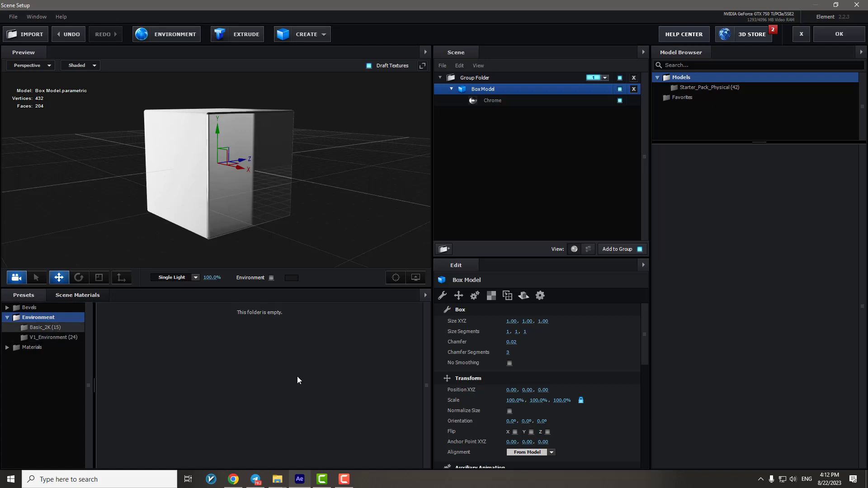
click(45, 327)
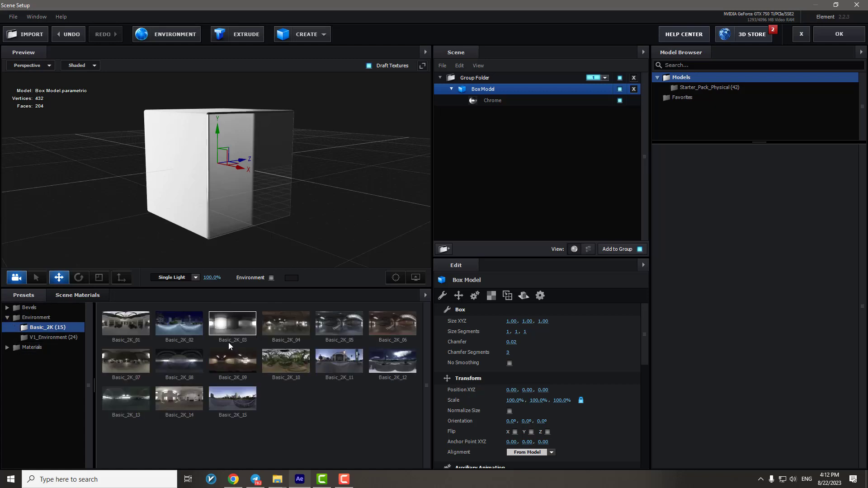
drag(185, 208, 248, 207)
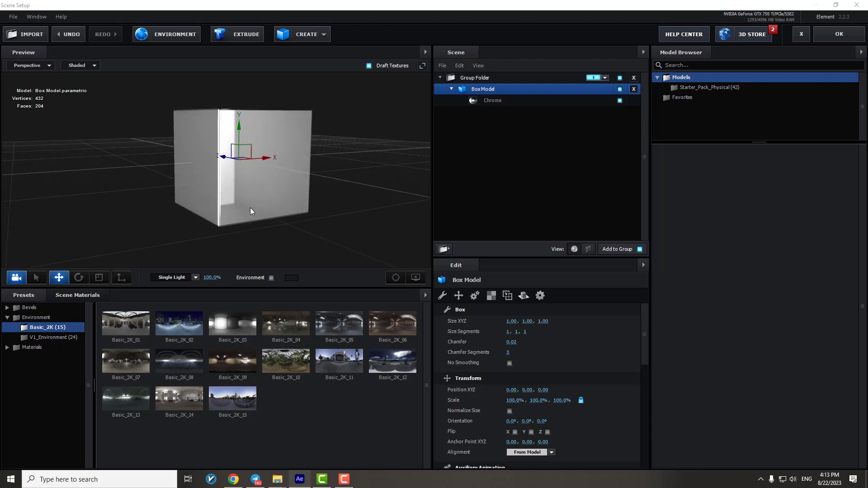
mouse_move(300, 204)
mouse_down()
mouse_move(238, 208)
mouse_move(290, 206)
mouse_up()
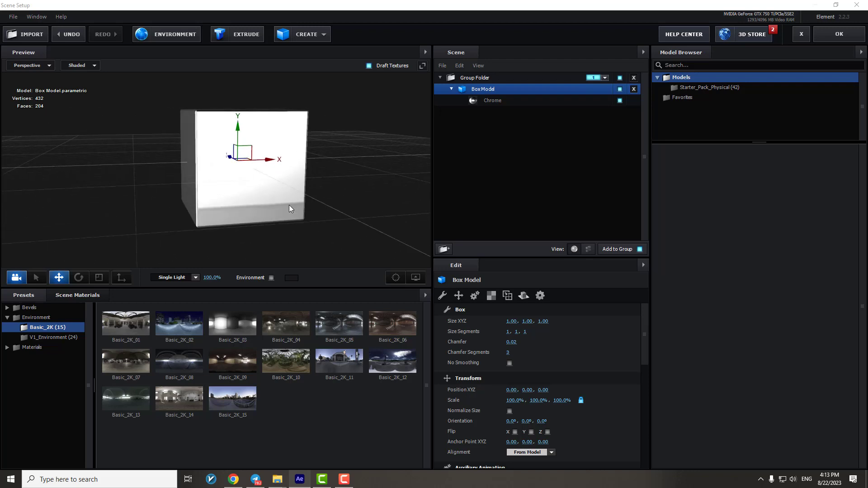
click(387, 365)
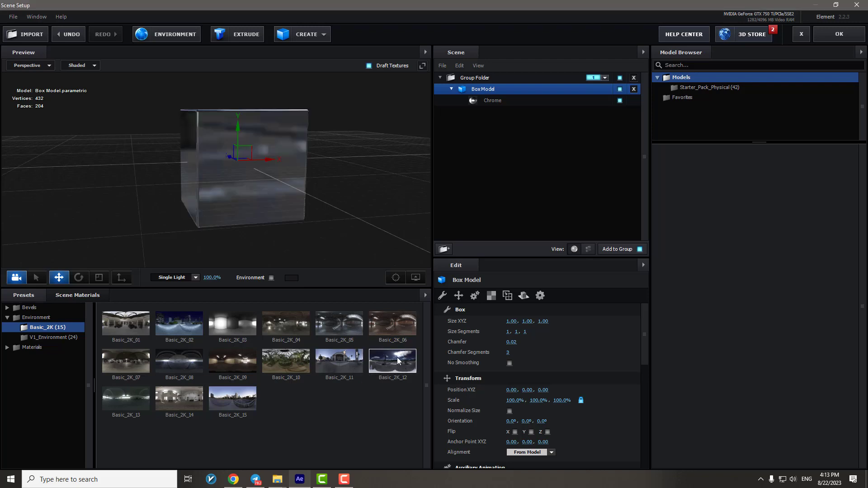
drag(363, 179, 295, 183)
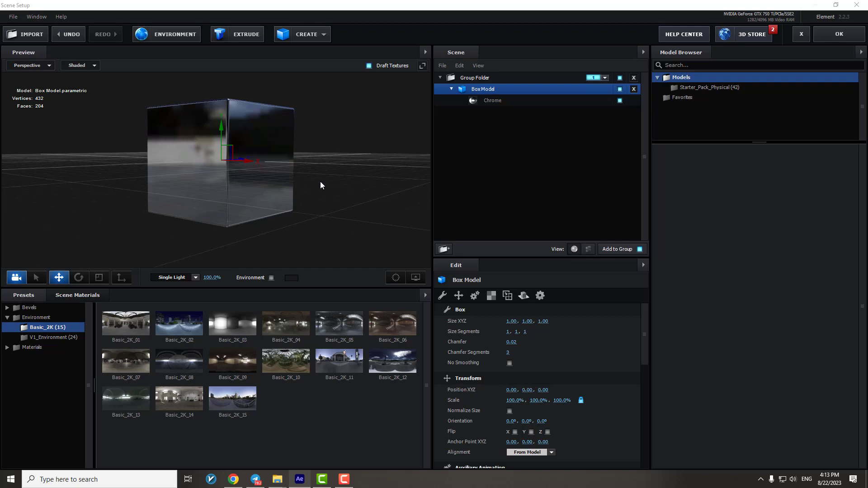
Try the Basic_2K_06 and Basic_2K_15 environment presets on the chrome box
double_click(388, 321)
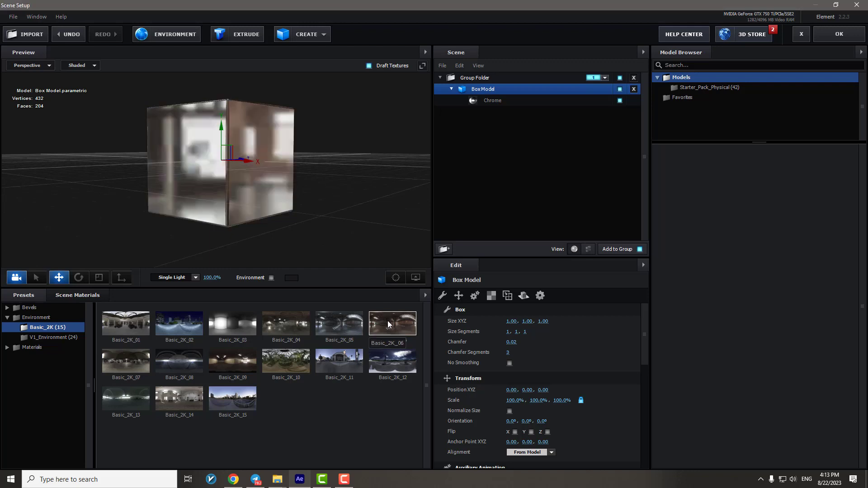
mouse_move(348, 184)
mouse_down()
mouse_move(229, 194)
mouse_move(233, 184)
mouse_move(345, 188)
mouse_move(335, 194)
mouse_up()
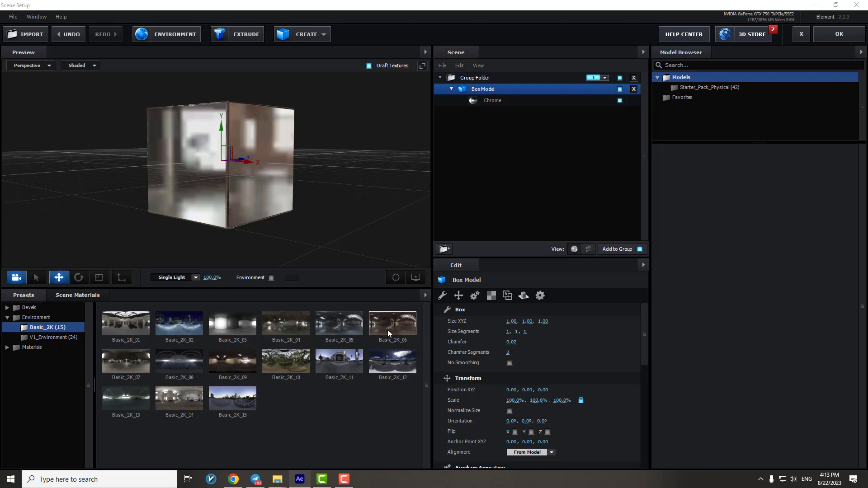
click(236, 392)
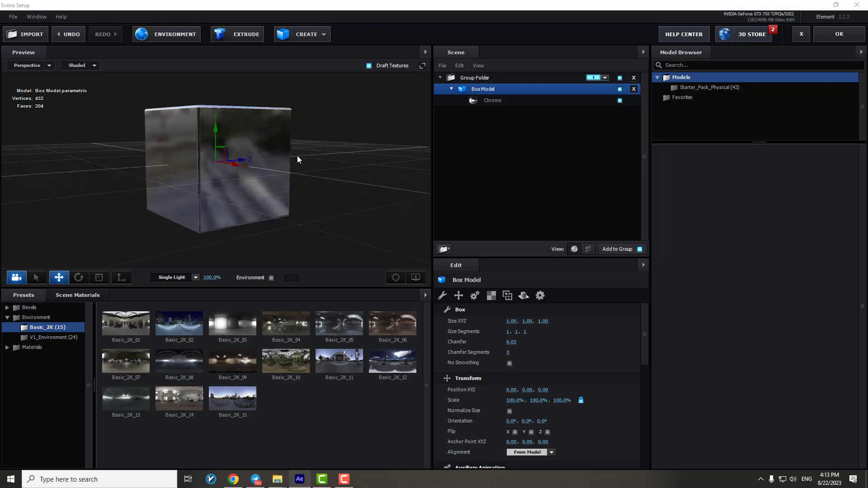
drag(297, 155, 331, 163)
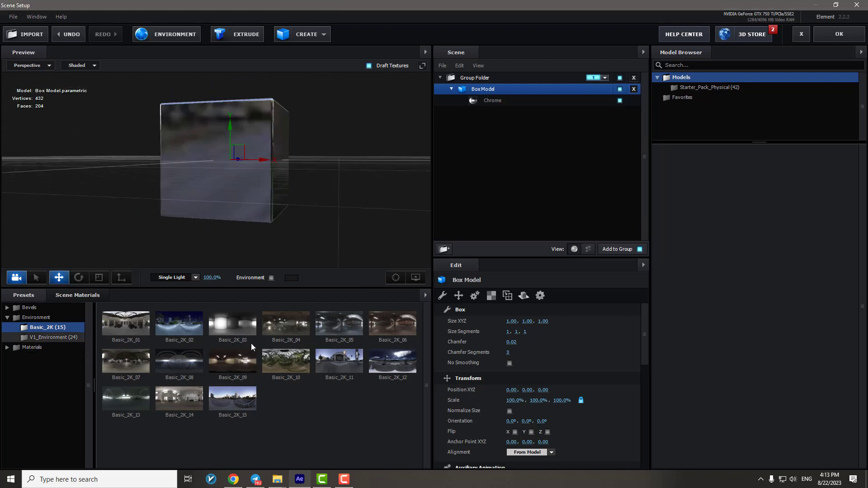
Try the Garage_blurred, Default_blurred and Default presets from V1_Environment as the scene's environment
click(68, 338)
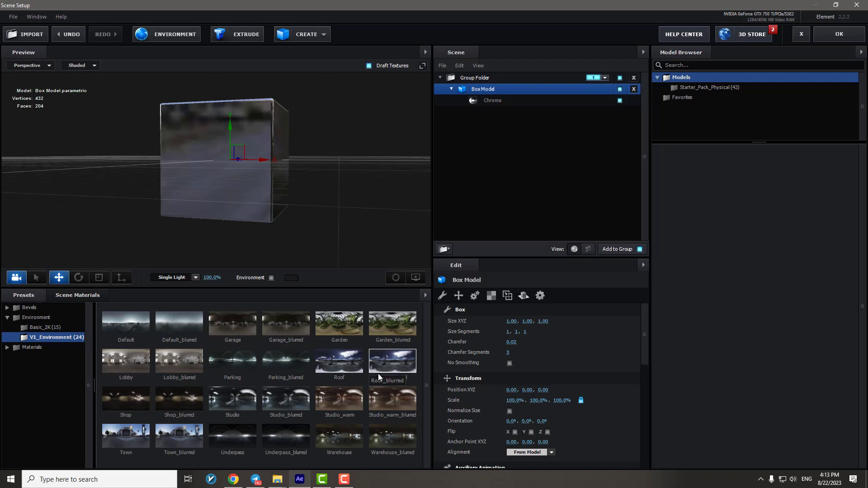
click(281, 332)
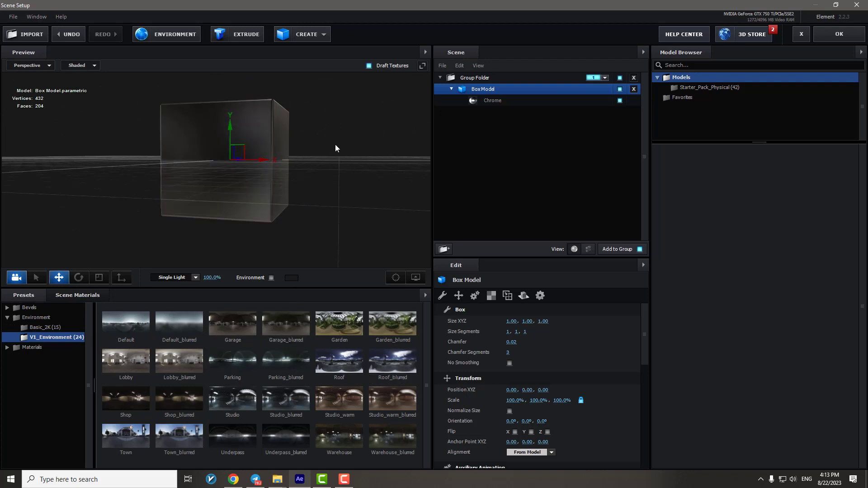
drag(336, 148, 240, 208)
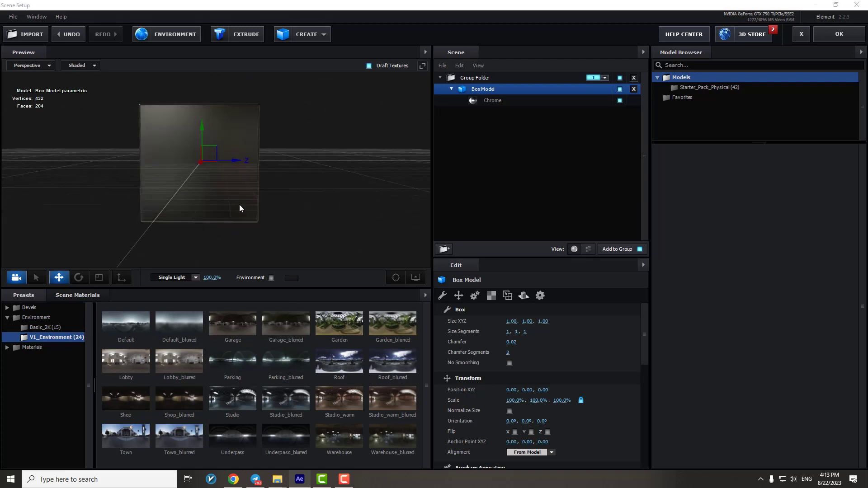
click(183, 333)
click(128, 325)
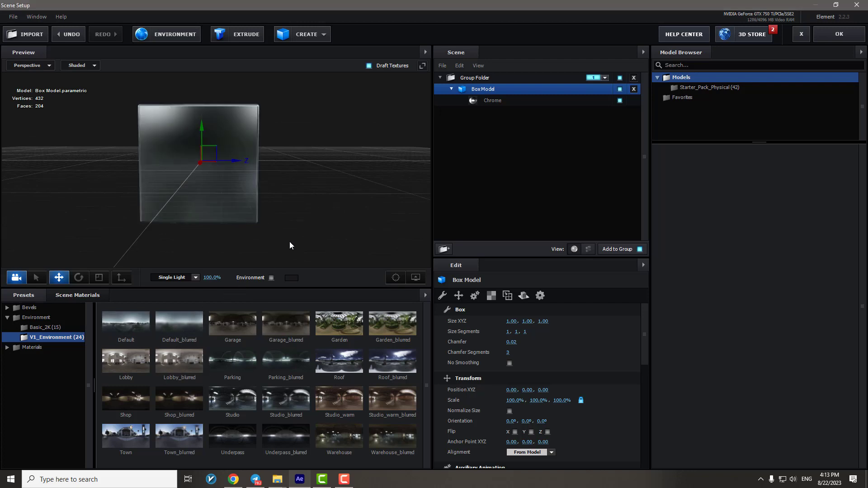
drag(290, 245, 301, 209)
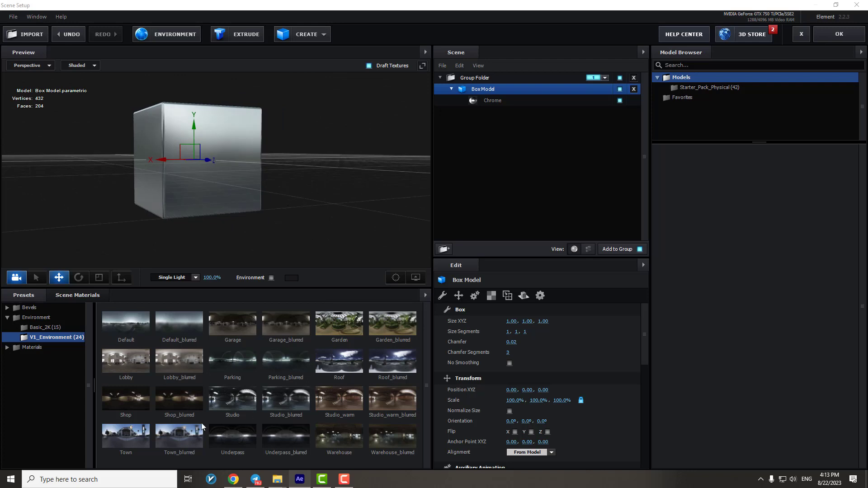
Set the scene's environment to the Town_blurred preset and check the box's reflections from different angles
double_click(183, 437)
drag(326, 162, 215, 179)
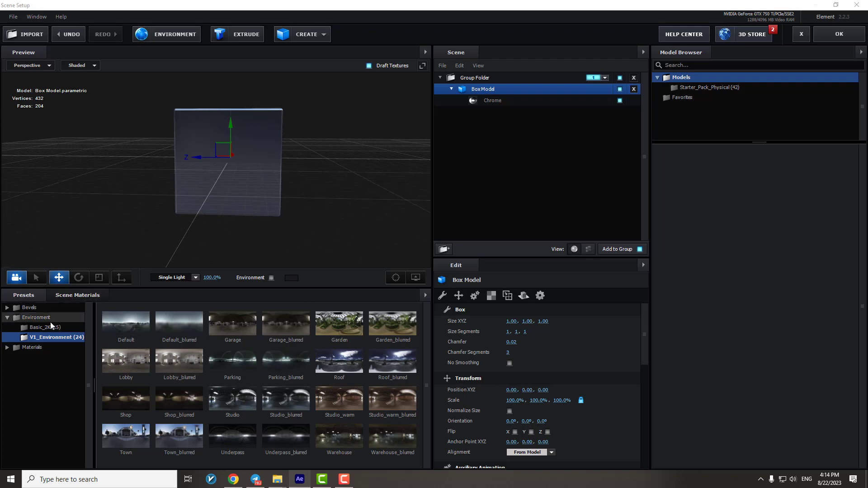
click(66, 317)
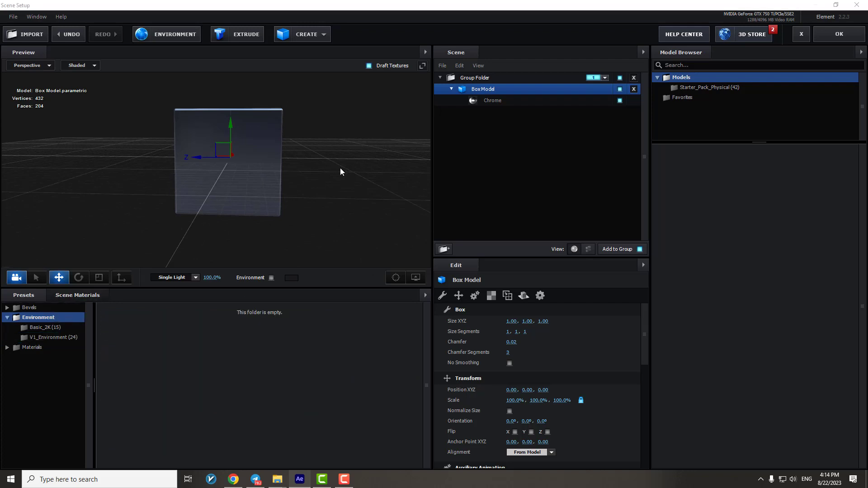
mouse_move(341, 170)
mouse_down()
mouse_move(264, 175)
mouse_move(337, 178)
mouse_up()
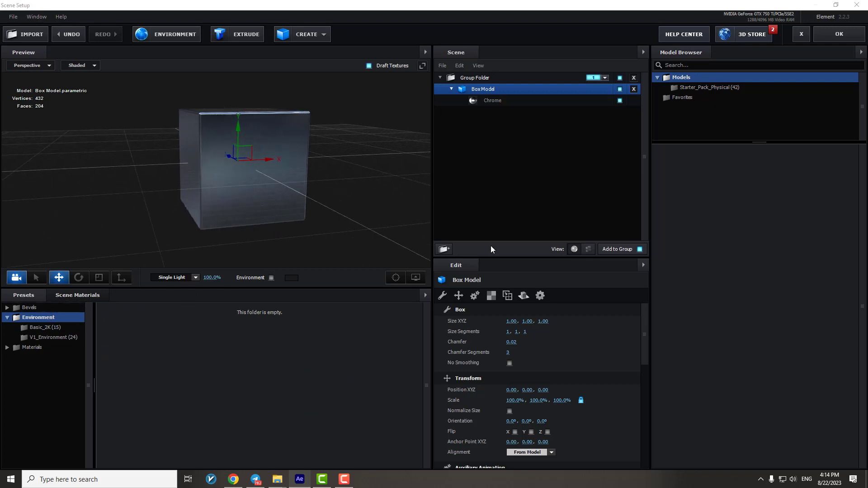
Confirm the scene setup and move the composition's current time to 0:00:00:24
drag(246, 178, 334, 61)
click(842, 33)
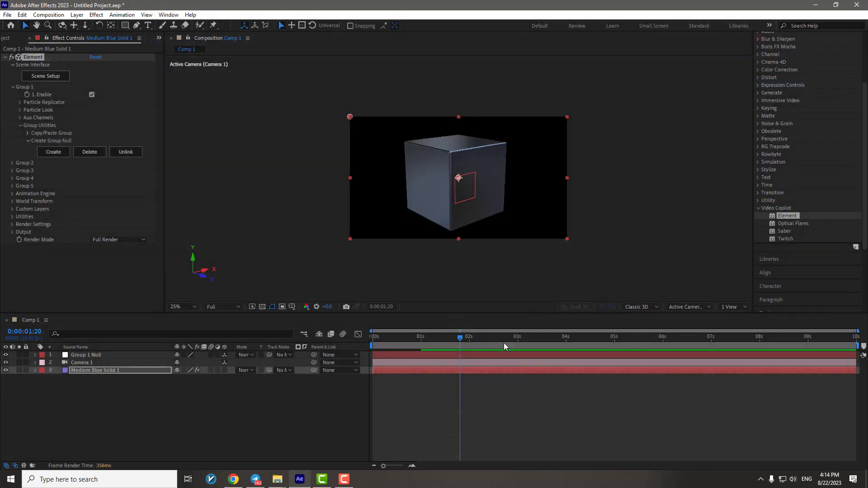
drag(460, 339, 420, 351)
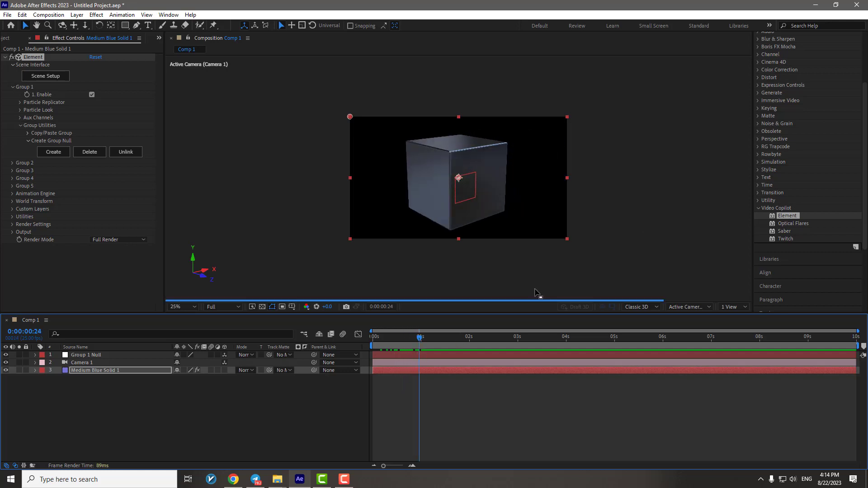
Reopen the Element scene setup and delete the box model from the group folder
click(46, 76)
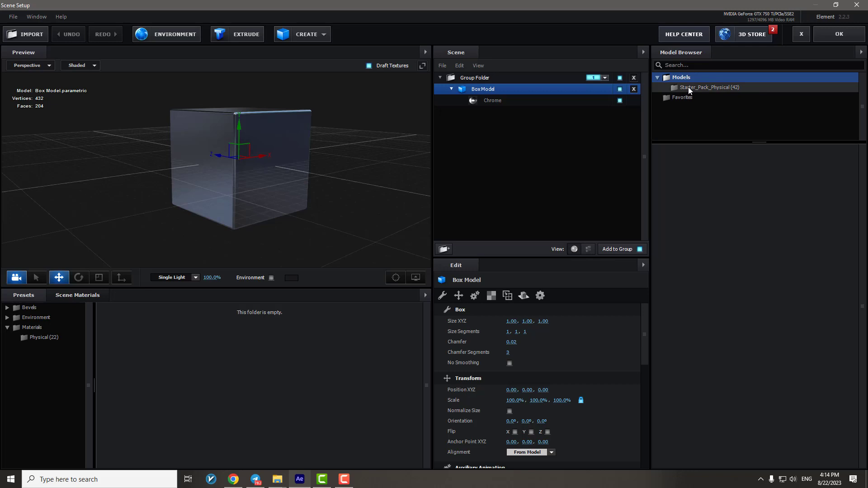
click(294, 37)
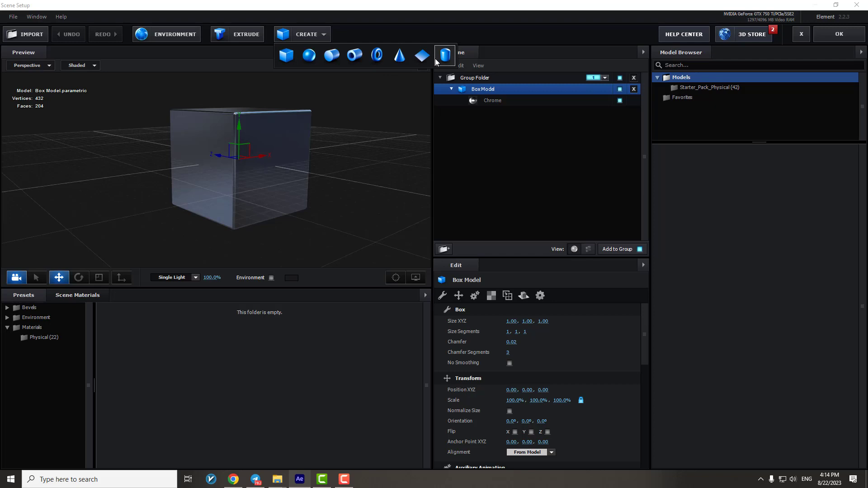
click(580, 168)
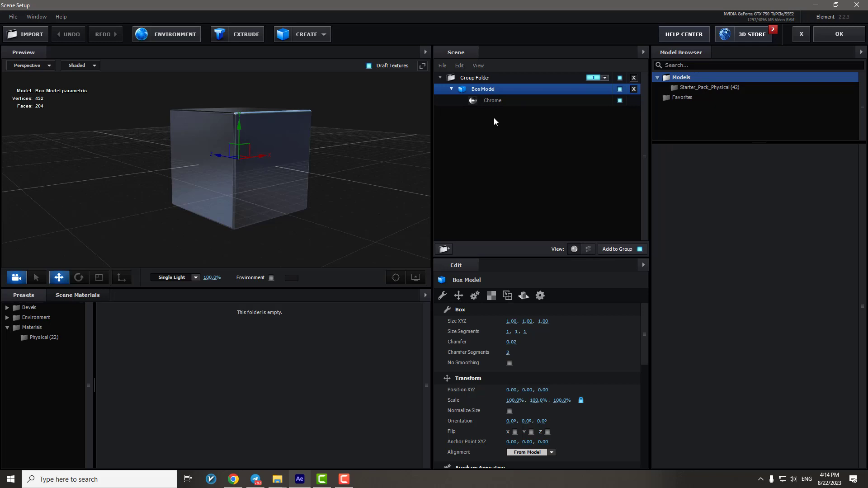
key(Delete)
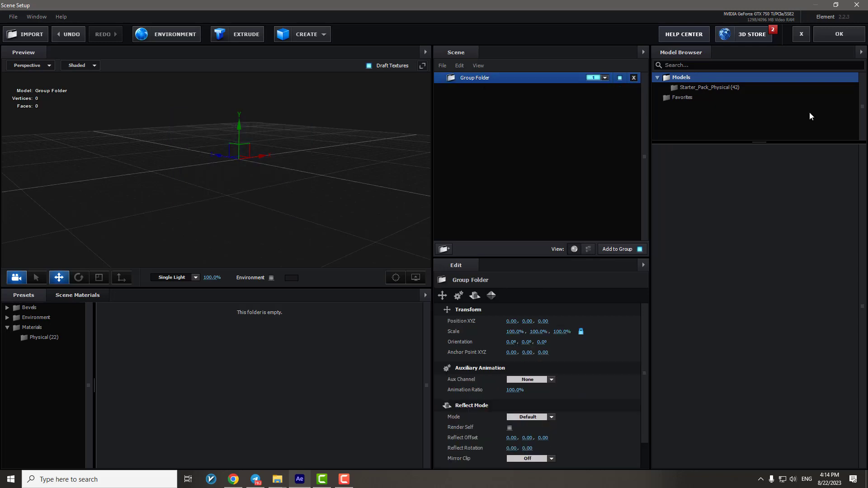
Add the alarm_clock model from the Starter_Pack_Physical collection to the scene
click(687, 99)
click(683, 78)
click(689, 97)
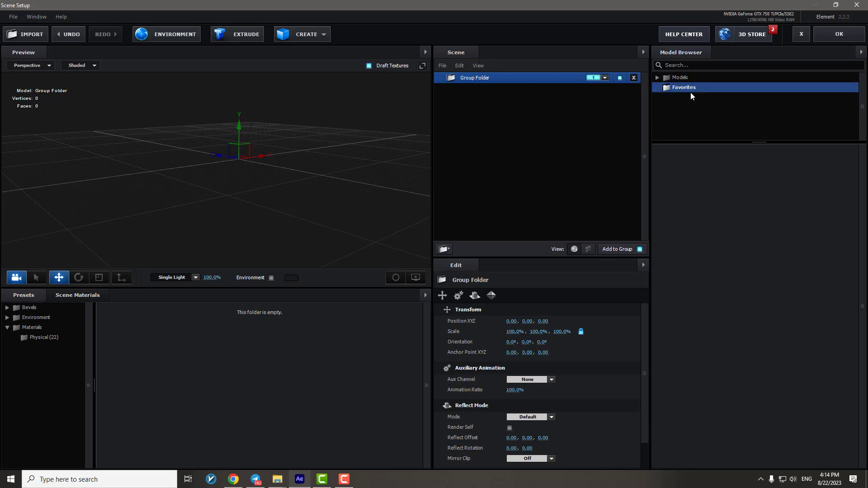
click(682, 77)
click(714, 87)
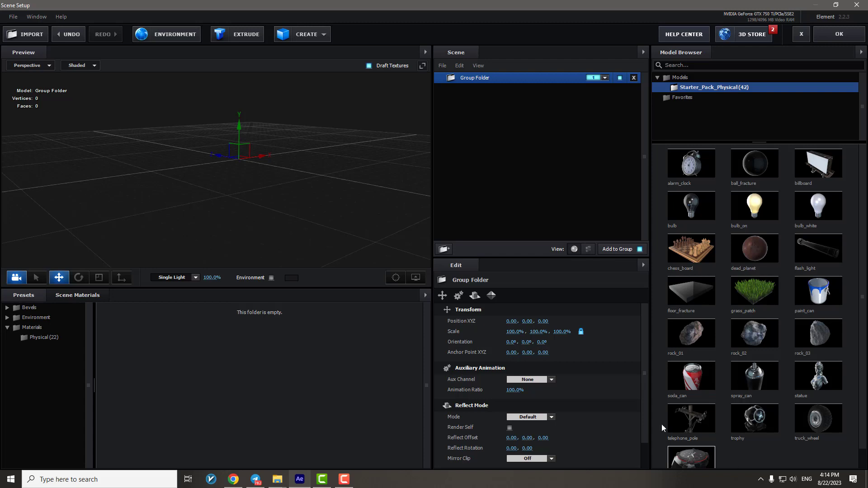
click(703, 165)
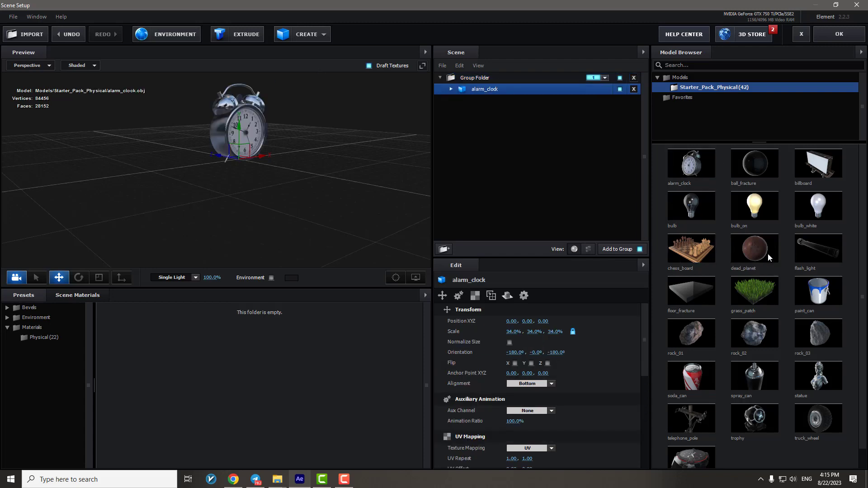
Add the floor_fracture and soda_can models from the Starter_Pack_Physical collection to the scene
click(707, 304)
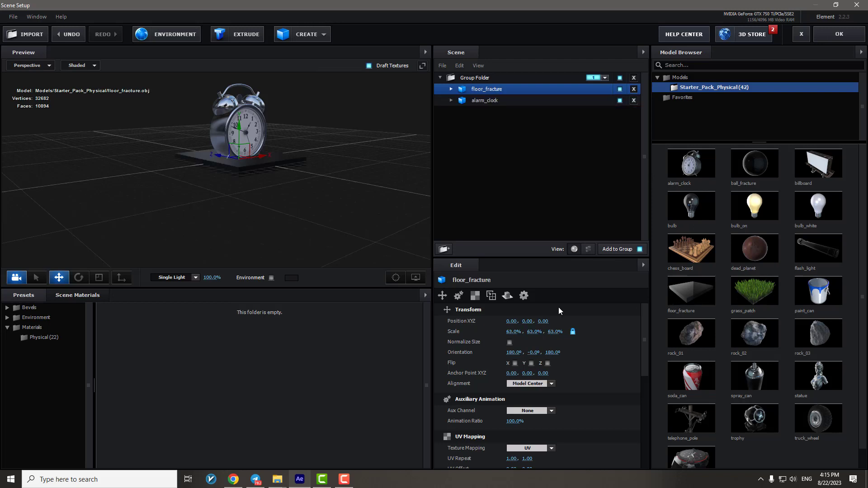
double_click(694, 374)
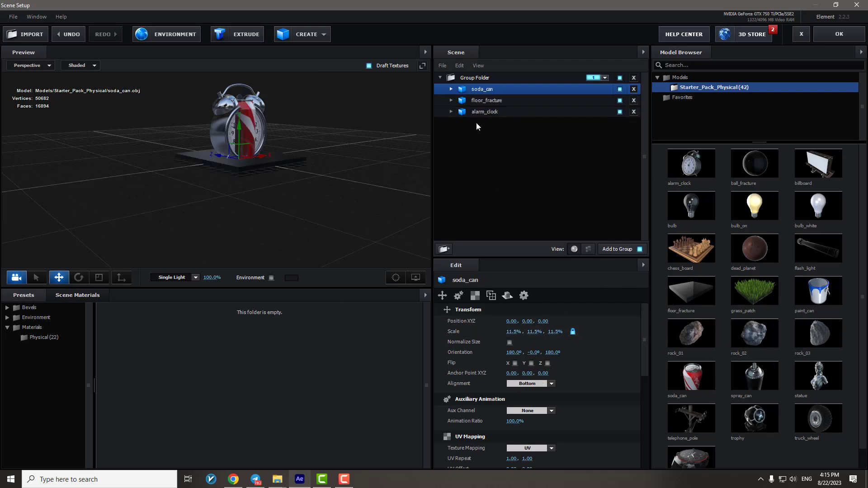
Delete the alarm_clock and floor_fracture models from the group folder, keeping only the soda_can model
click(489, 100)
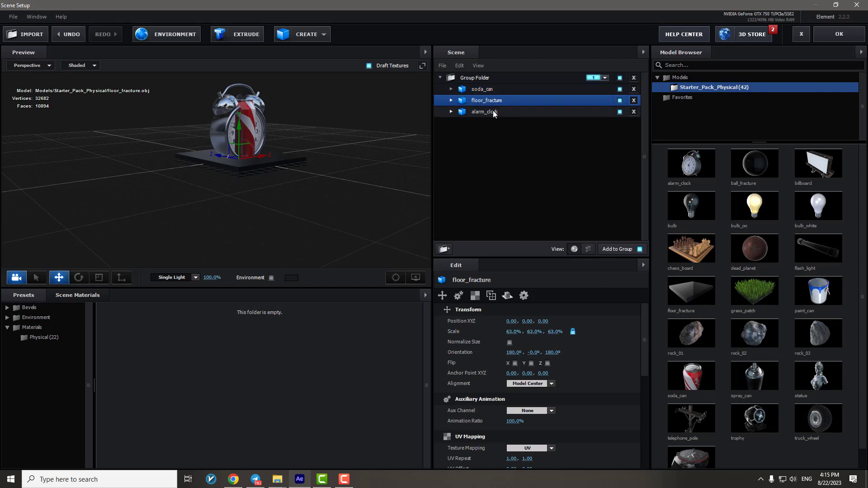
click(493, 113)
key(Delete)
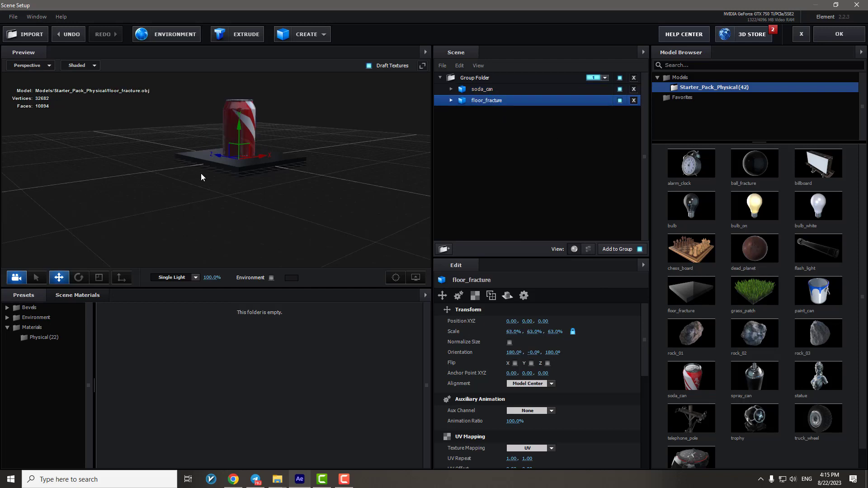
key(Delete)
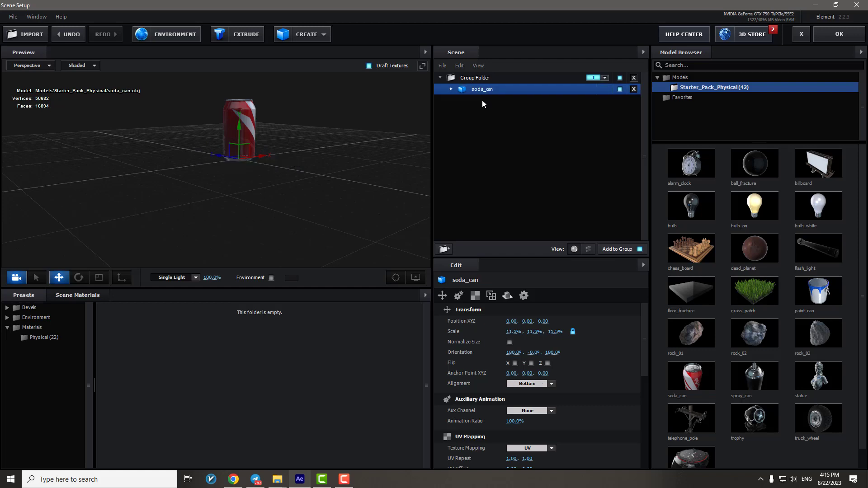
Compare Basic_2K environment presets on the soda can and set the scene's environment to Basic_2K_14
scroll(273, 129, up, 3)
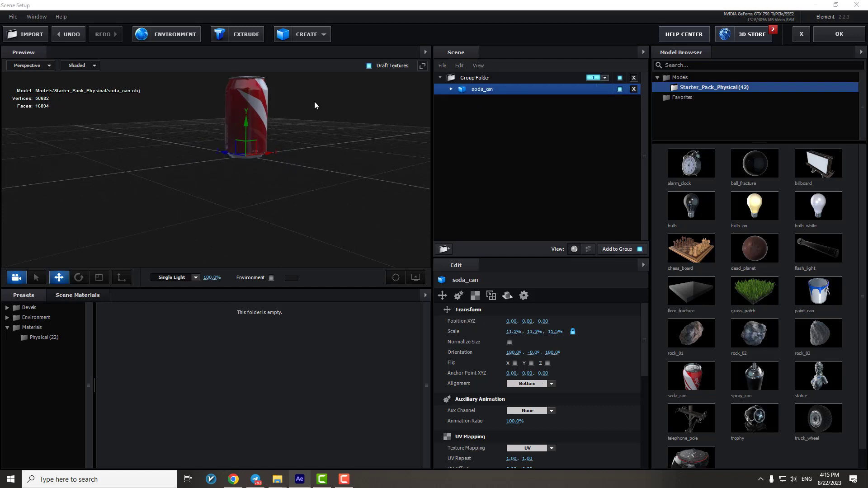
middle_drag(314, 102, 298, 165)
drag(299, 166, 221, 178)
scroll(202, 172, up, 2)
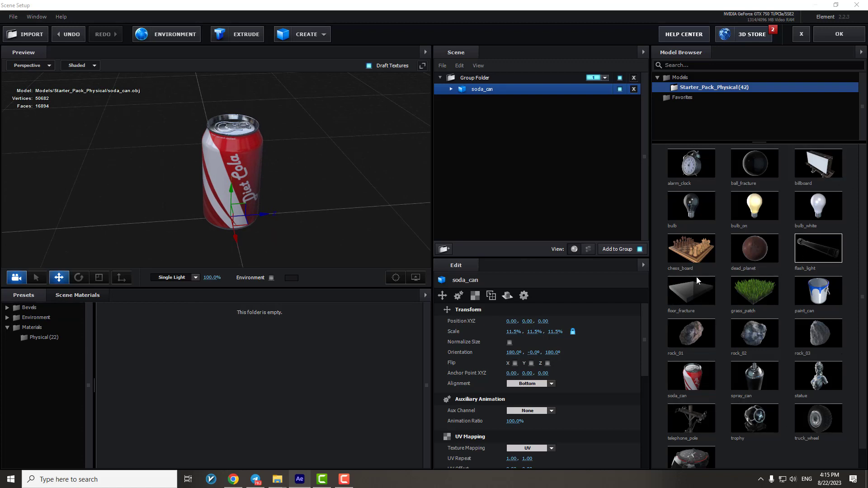
double_click(13, 318)
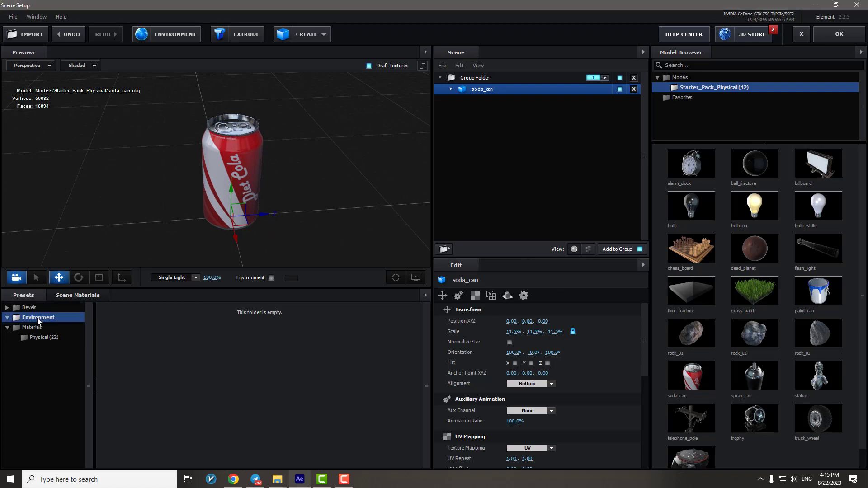
click(51, 328)
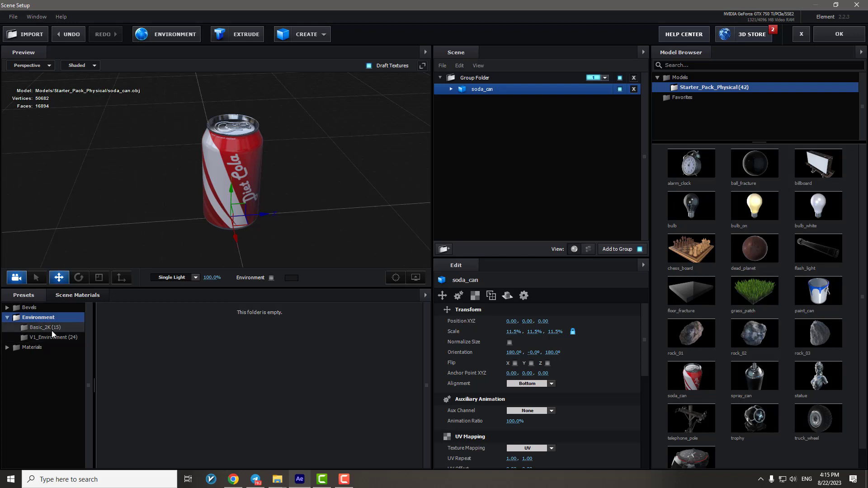
click(400, 319)
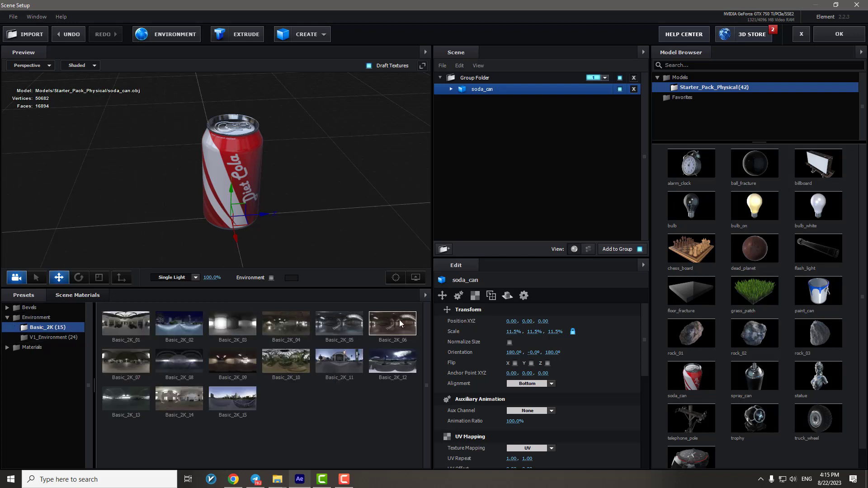
click(294, 329)
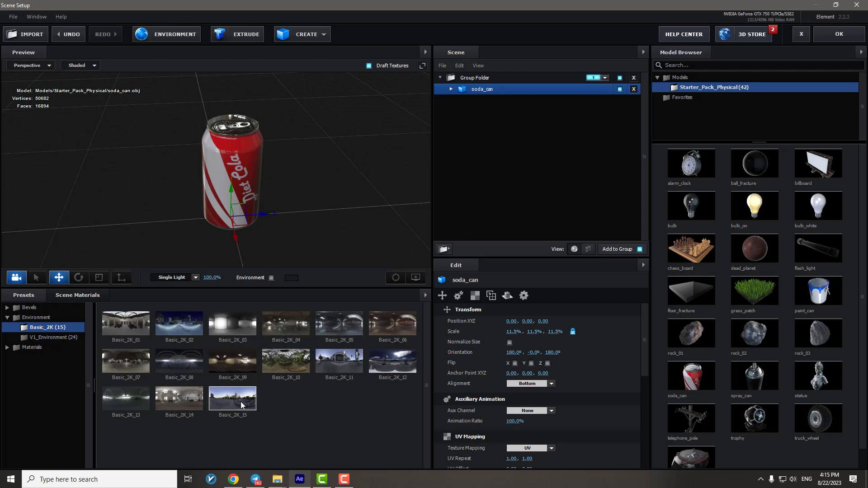
click(162, 405)
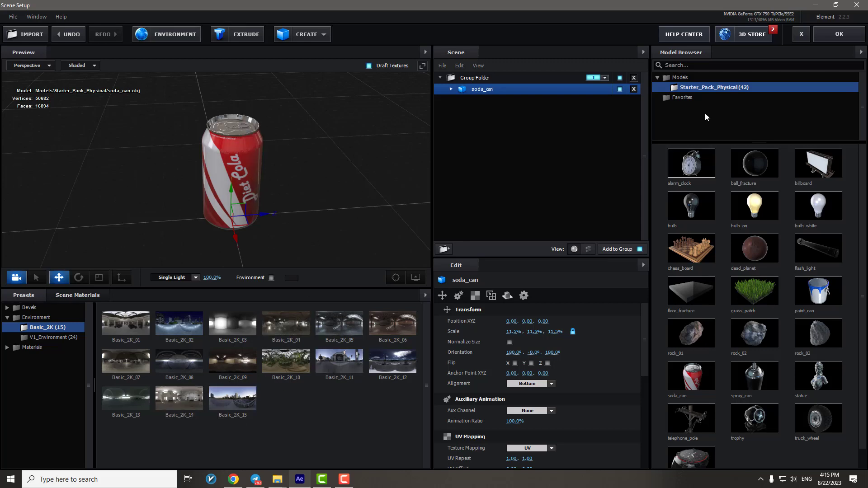
drag(326, 170, 316, 152)
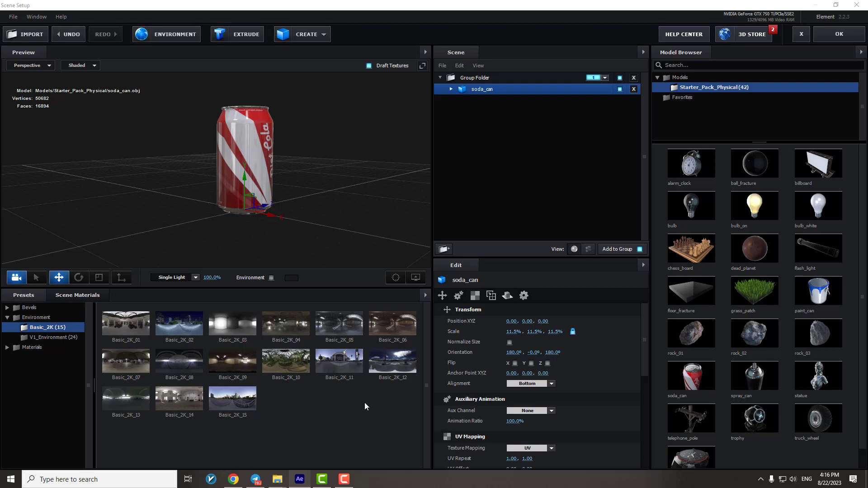
Confirm the scene setup, preview the composition from its start and return the current time to 0:00:00:00
click(834, 35)
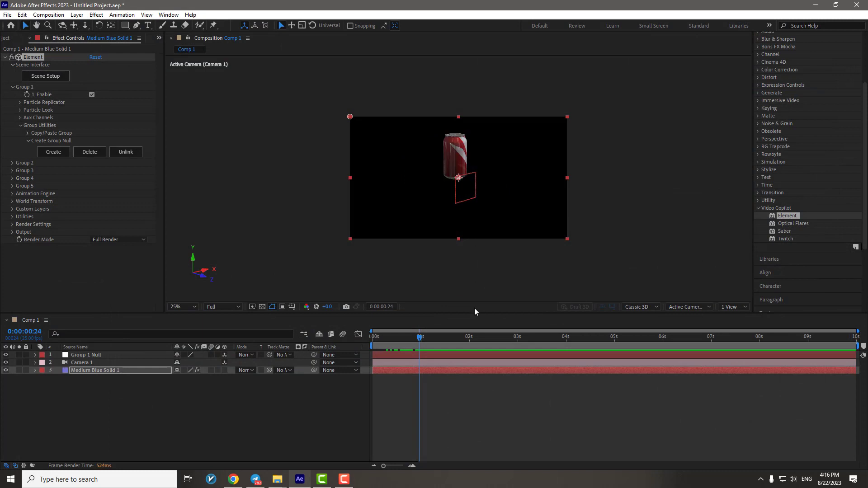
drag(421, 339, 344, 353)
click(670, 247)
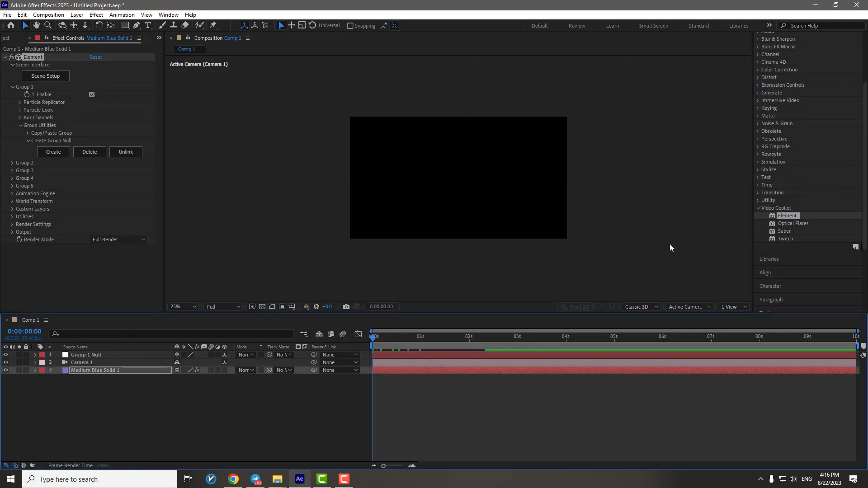
key(space)
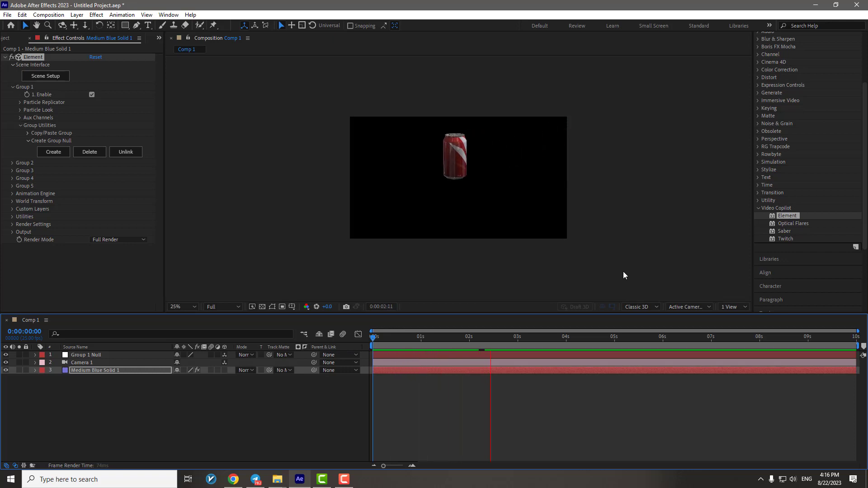
drag(458, 338, 352, 345)
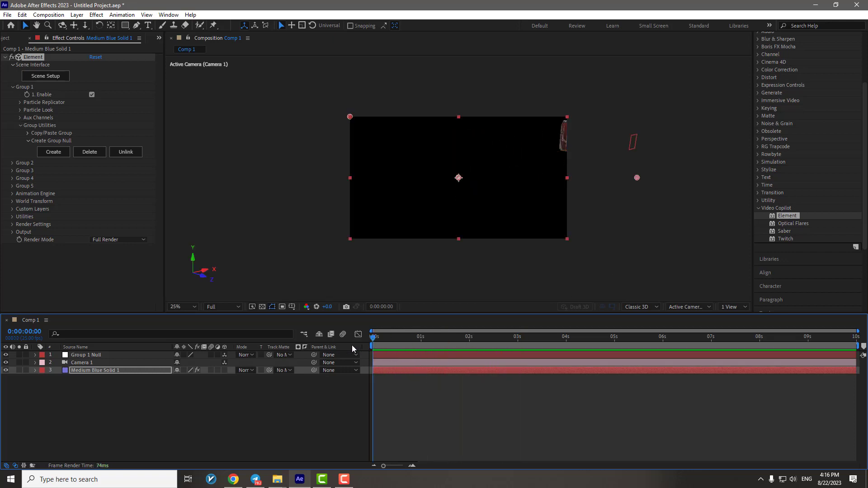